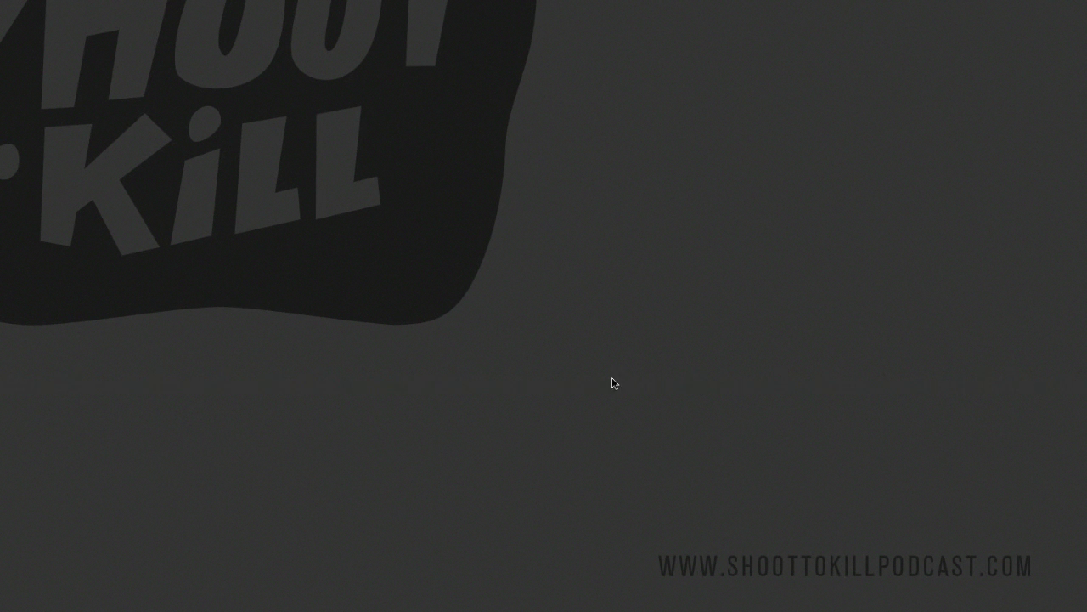
# Restore the Chrome window and load chrome.google.com in the Web Store tab.
pyautogui.moveTo(660, 586)
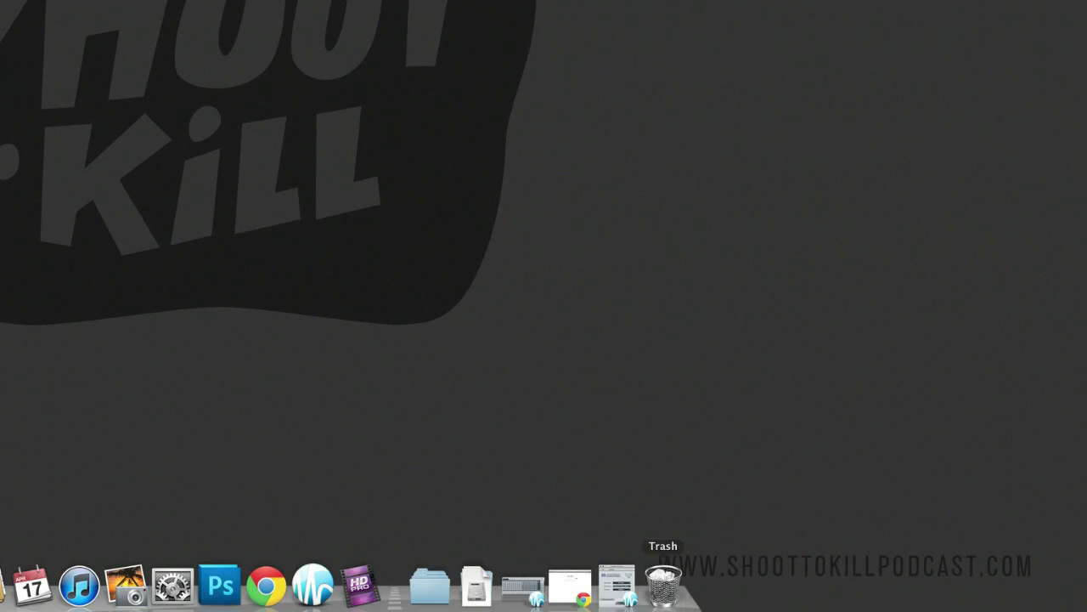
pyautogui.click(586, 586)
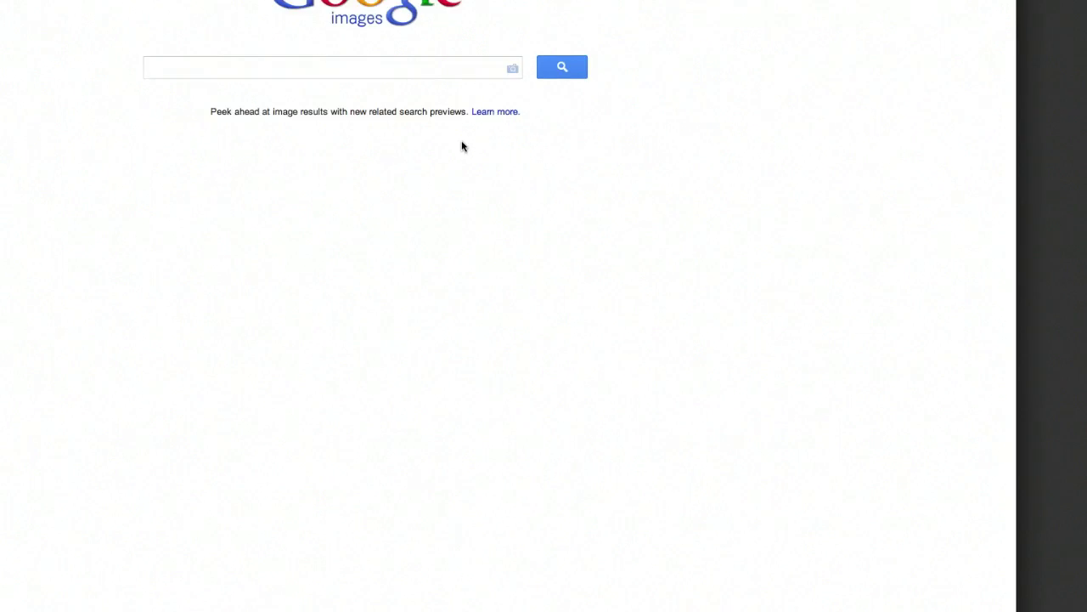
pyautogui.click(402, 28)
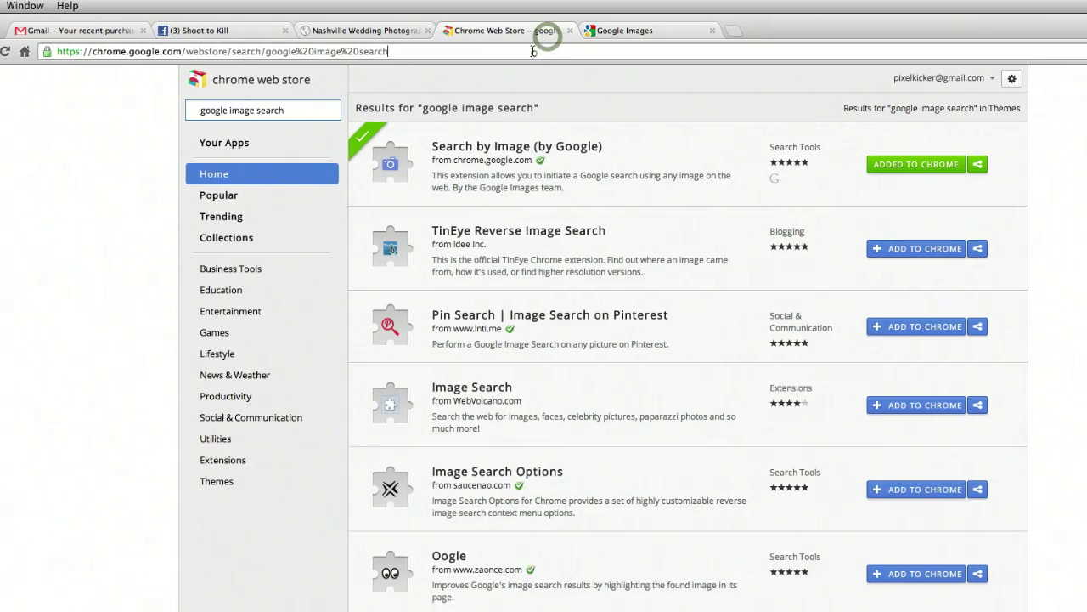
pyautogui.write('chrome')
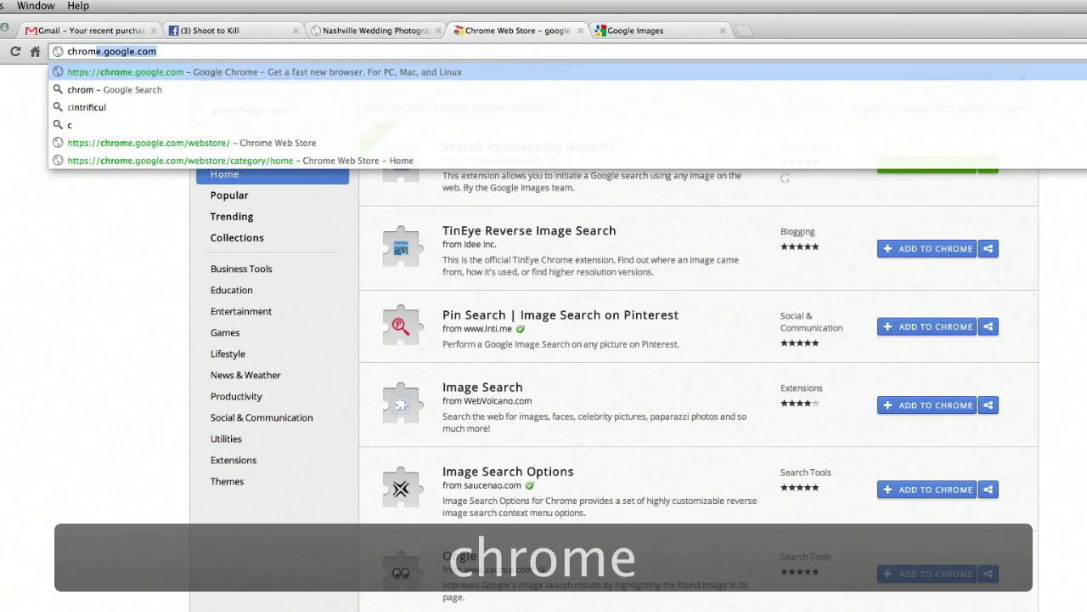
pyautogui.write('.google.com')
pyautogui.press('Return')
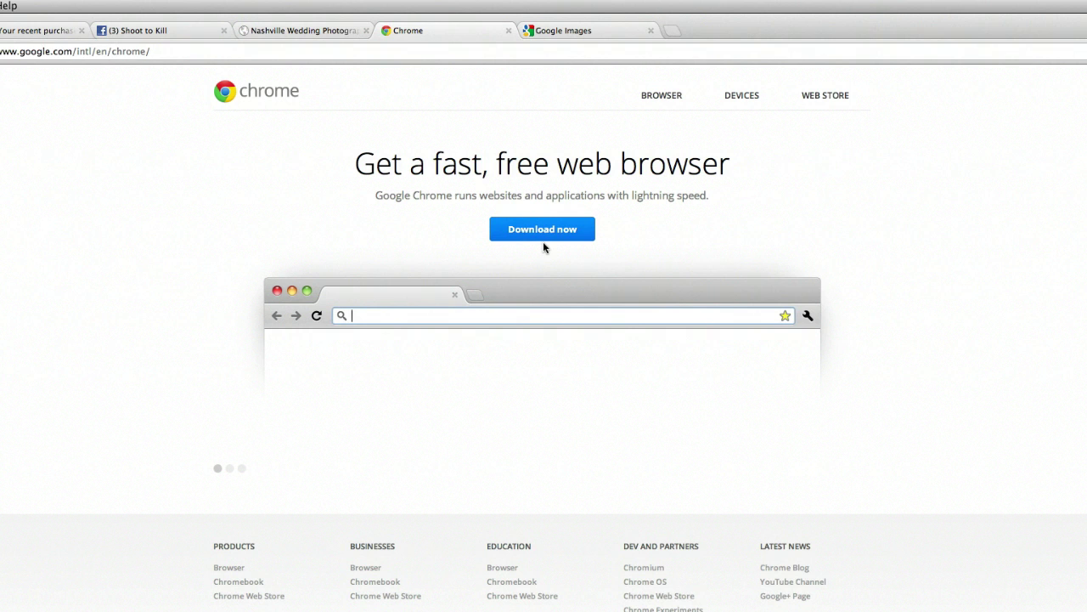
# Replace the address with the Chrome Web Store URL, fix a typo, and load it.
pyautogui.click(449, 51)
pyautogui.press('super+c')
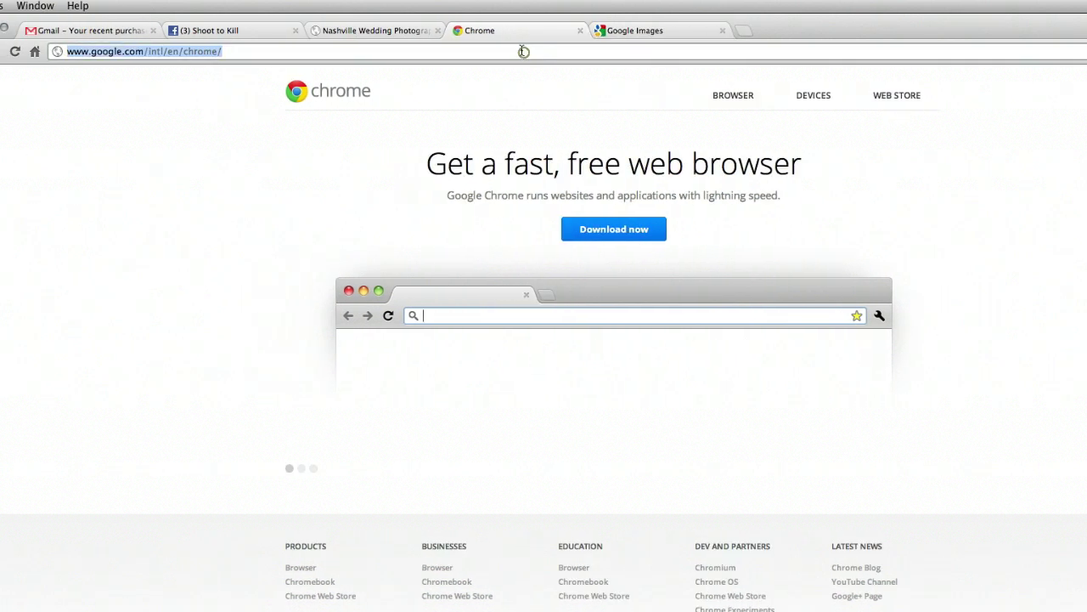
pyautogui.write('chrome.')
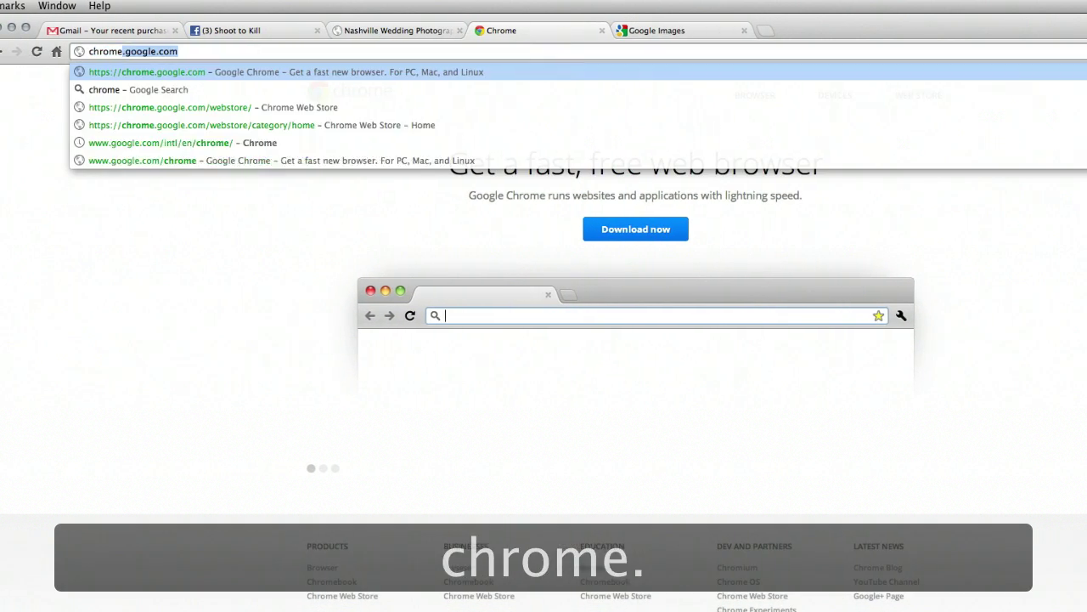
pyautogui.write('google.')
pyautogui.press('BackSpace')
pyautogui.press('BackSpace')
pyautogui.write('l')
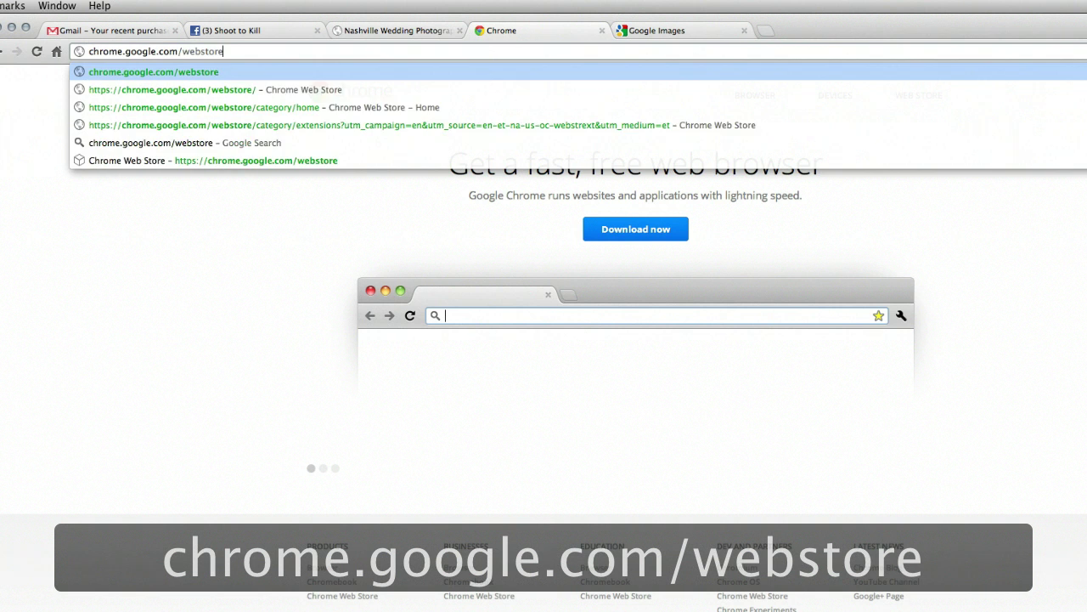
pyautogui.press('Return')
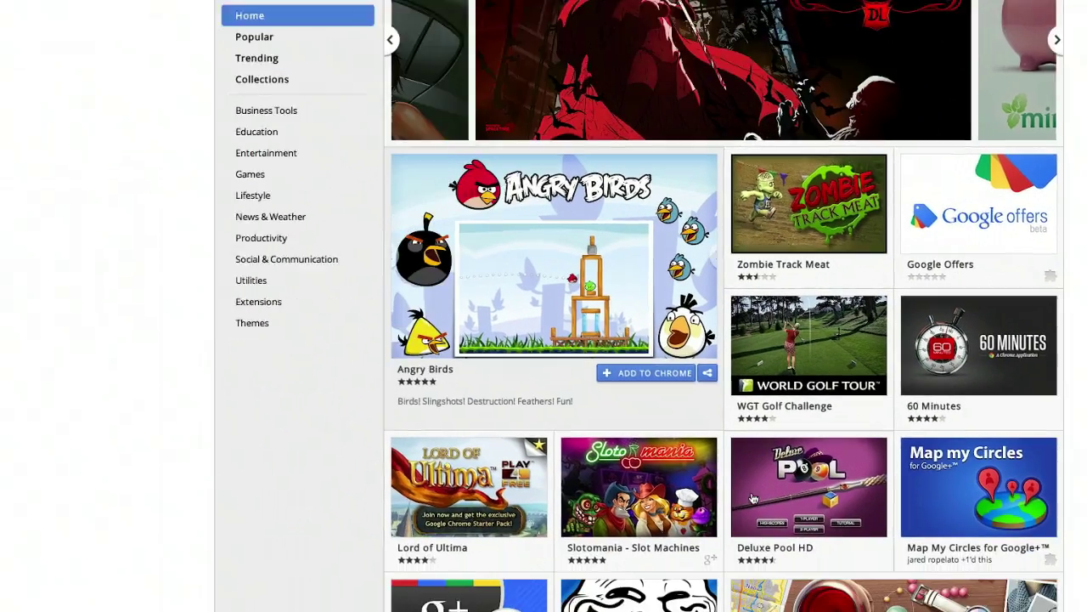
# Search the Chrome Web Store for 'google image search' to list Search by Image.
pyautogui.moveTo(544, 510)
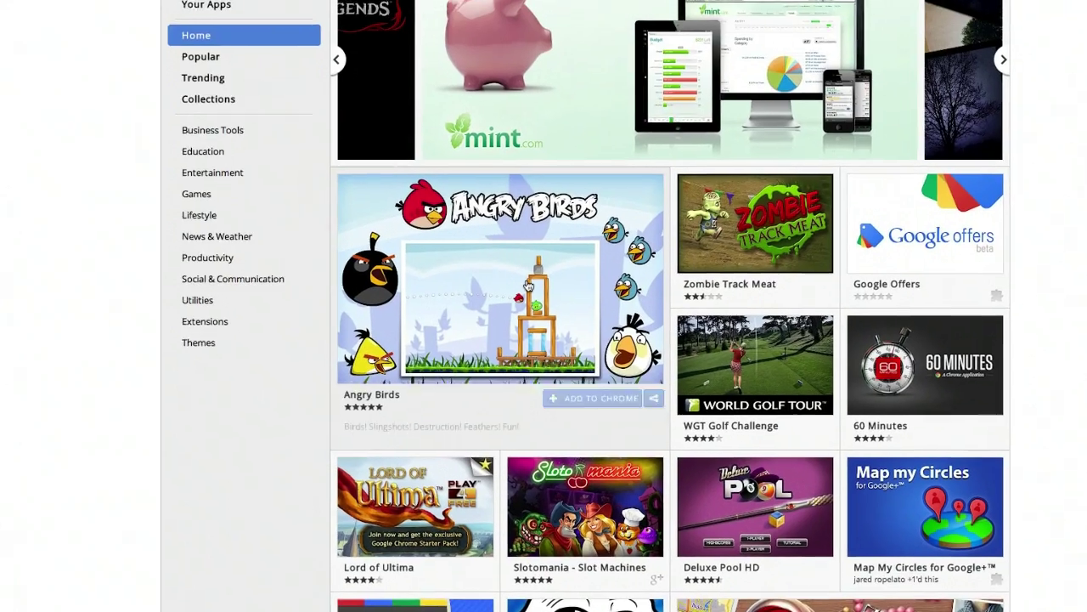
pyautogui.moveTo(505, 260)
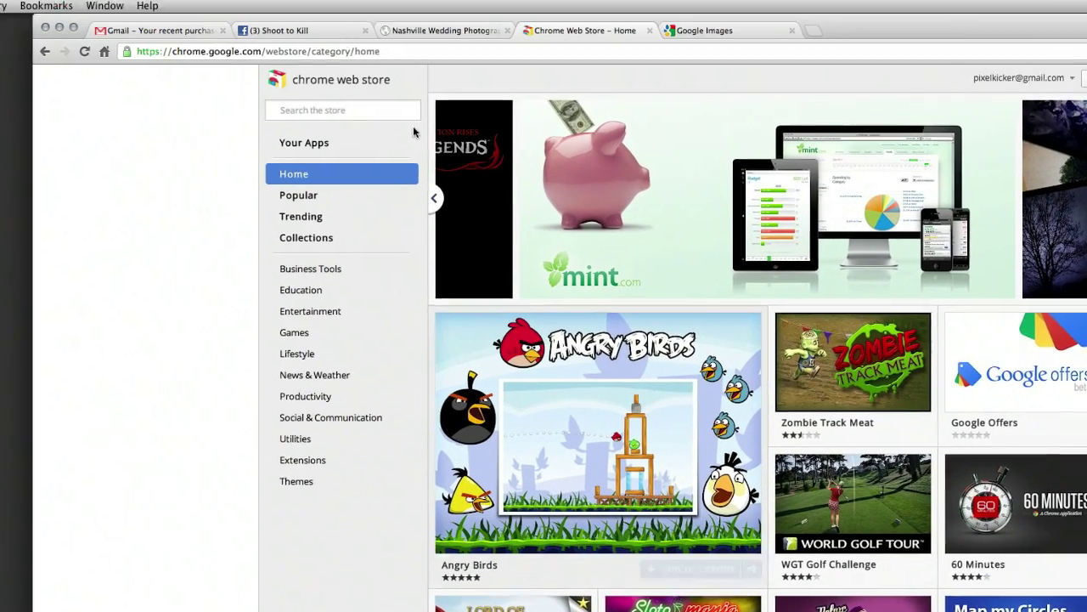
pyautogui.click(295, 2)
pyautogui.click(477, 112)
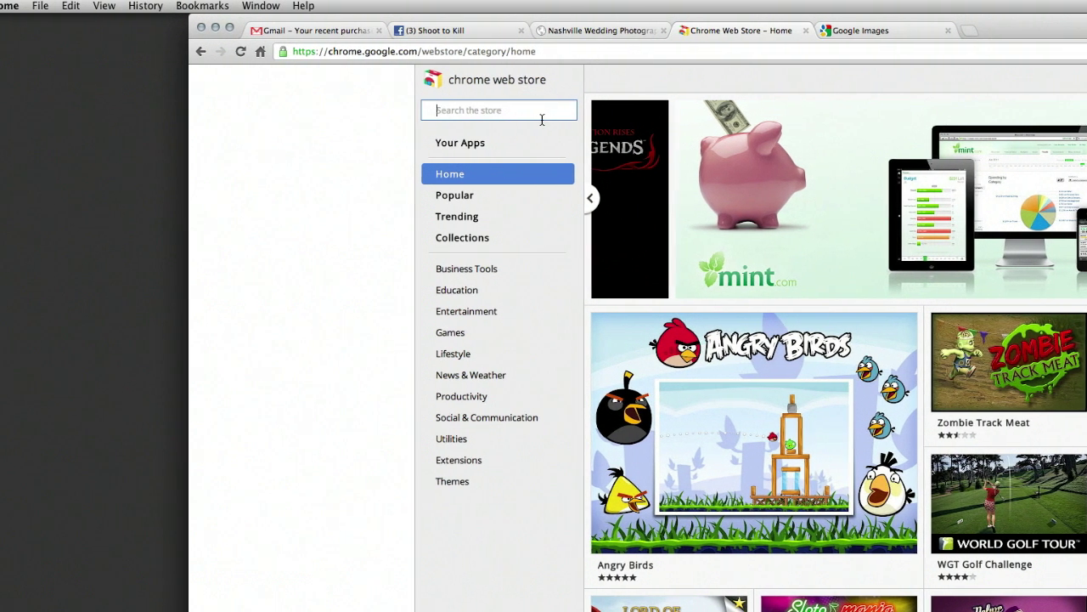
pyautogui.click(532, 119)
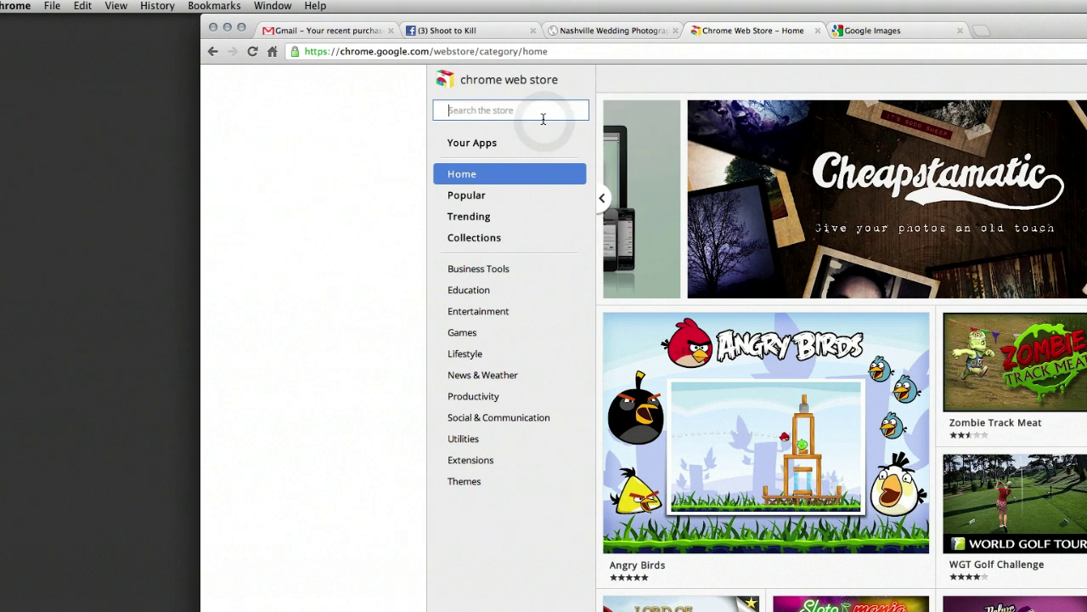
pyautogui.write('google')
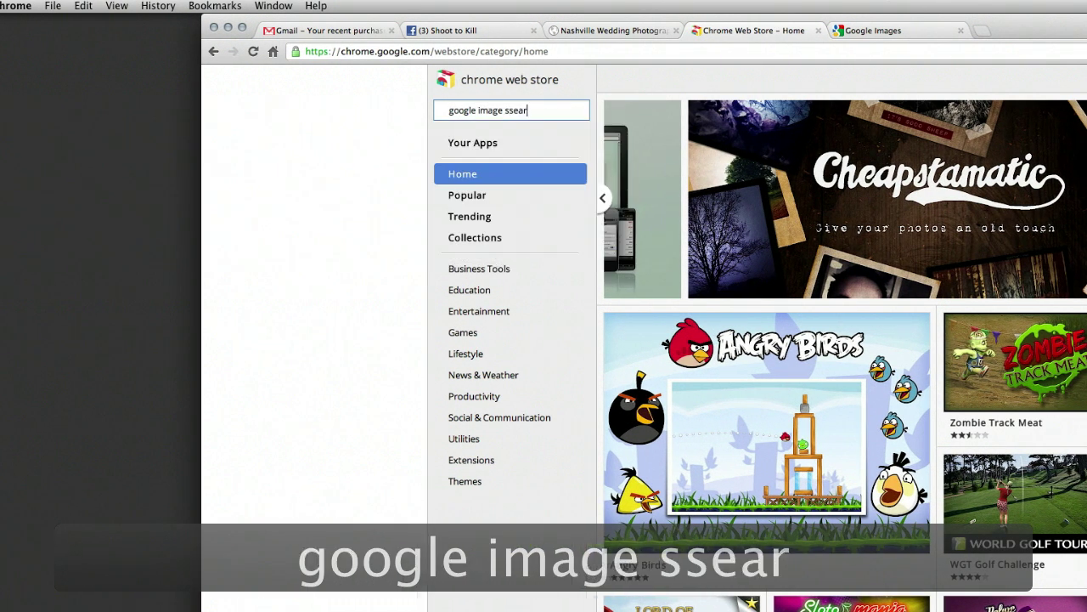
pyautogui.write(' image sear')
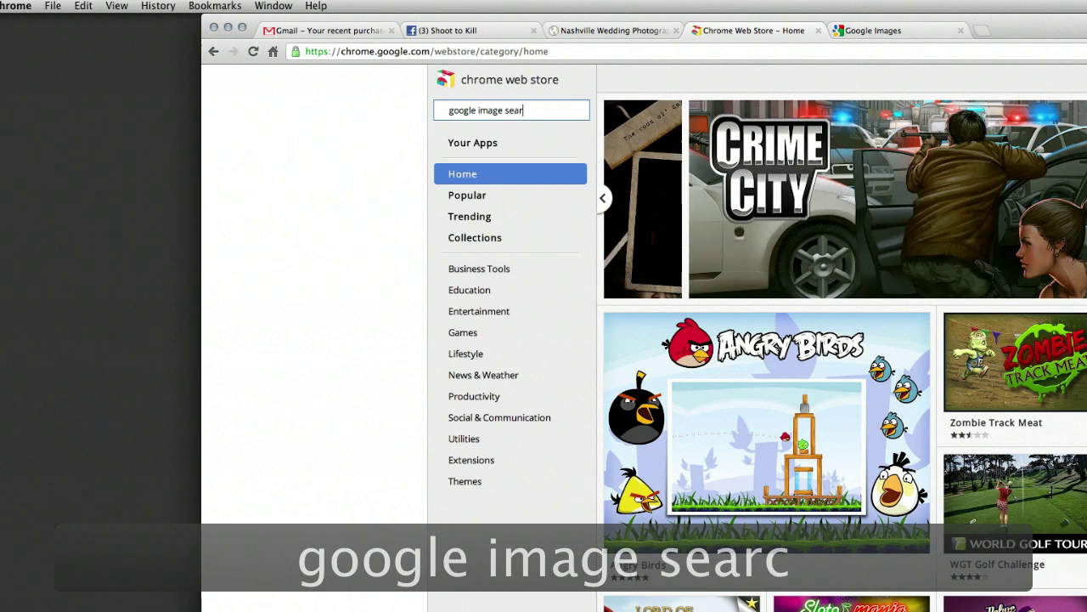
pyautogui.write('ch')
pyautogui.press('Return')
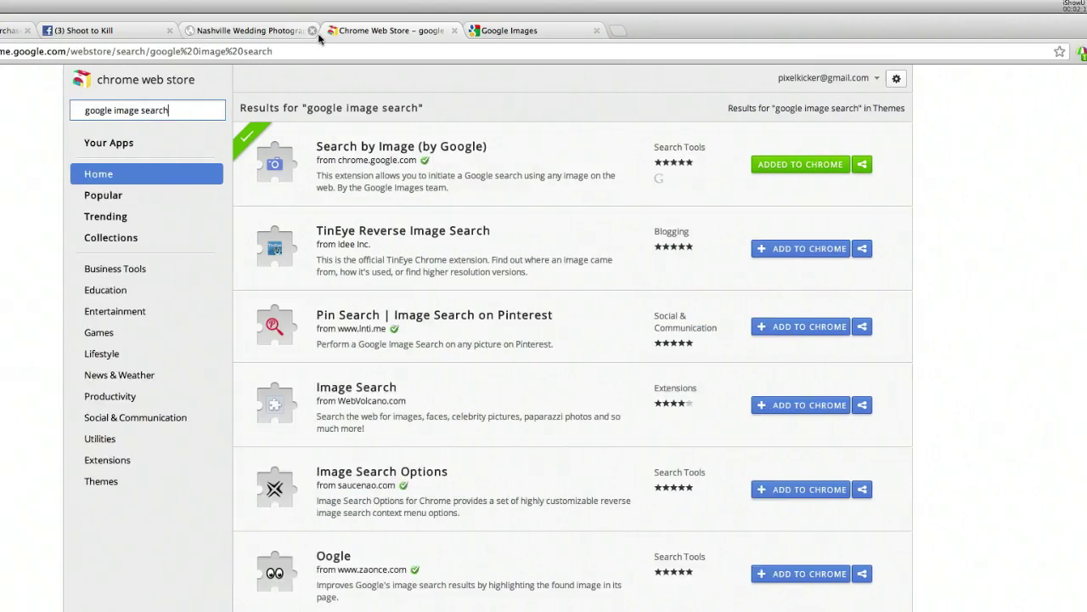
# Load images.google.com, type 'we' as a test query, then switch to the Nashville wedding blog.
pyautogui.click(452, 51)
pyautogui.write('im')
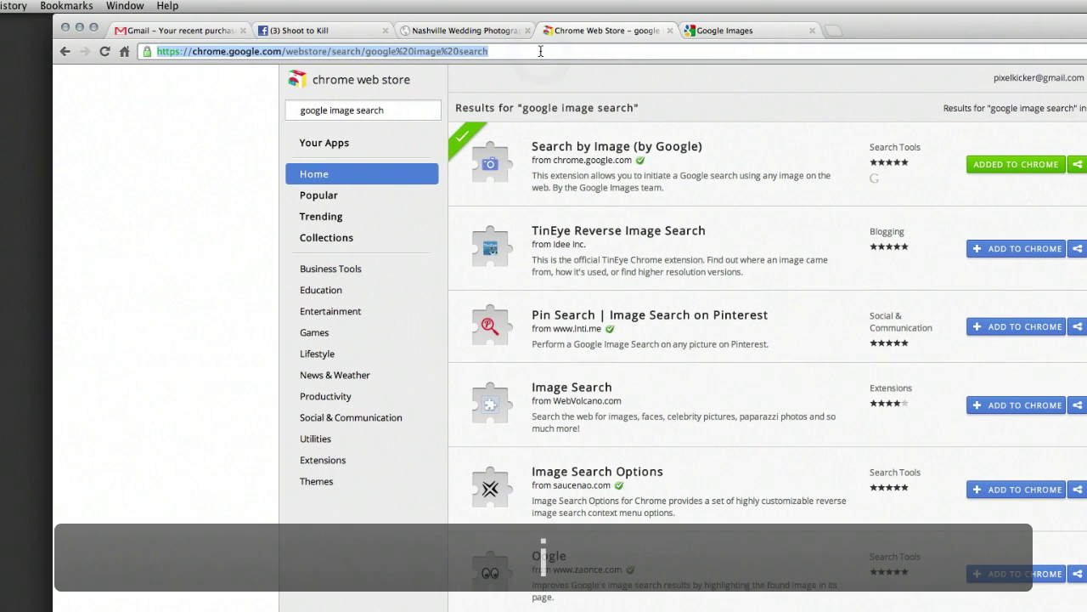
pyautogui.write('a')
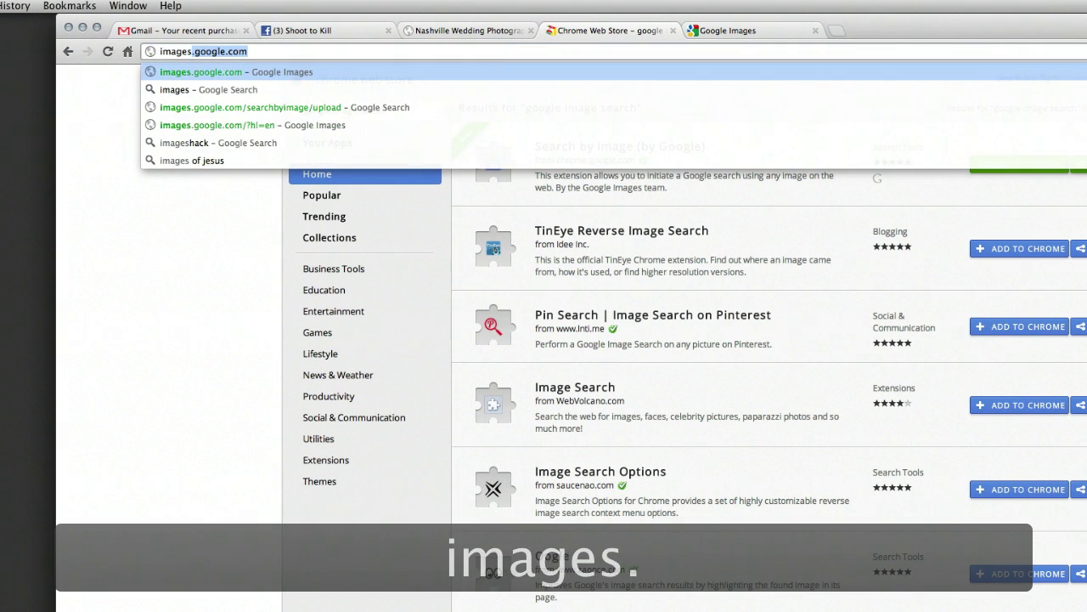
pyautogui.write('g')
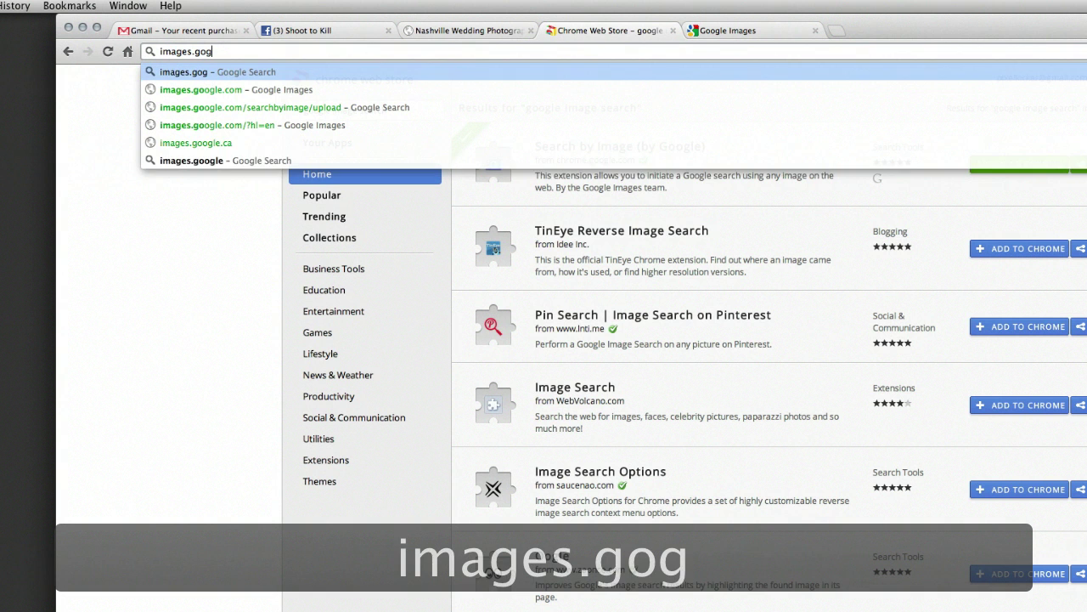
pyautogui.write('es.google.co')
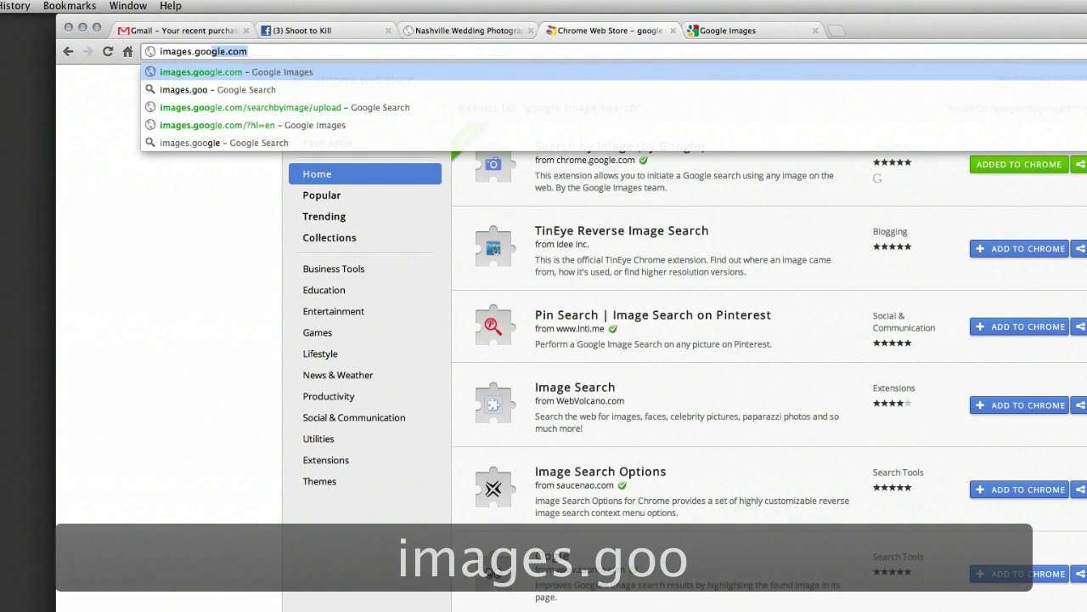
pyautogui.press('Return')
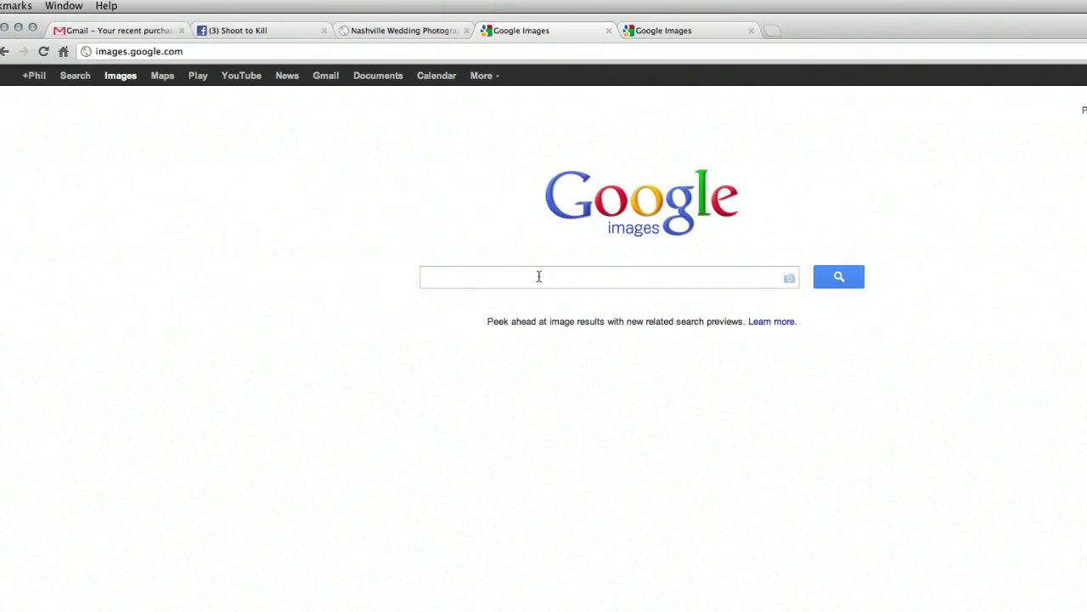
pyautogui.write('we')
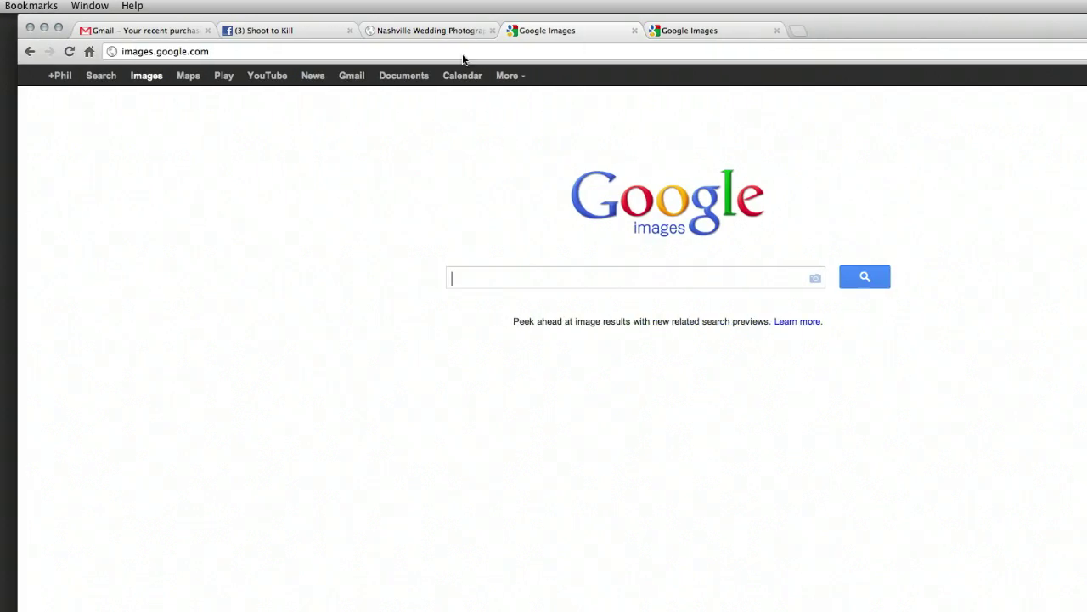
pyautogui.click(535, 36)
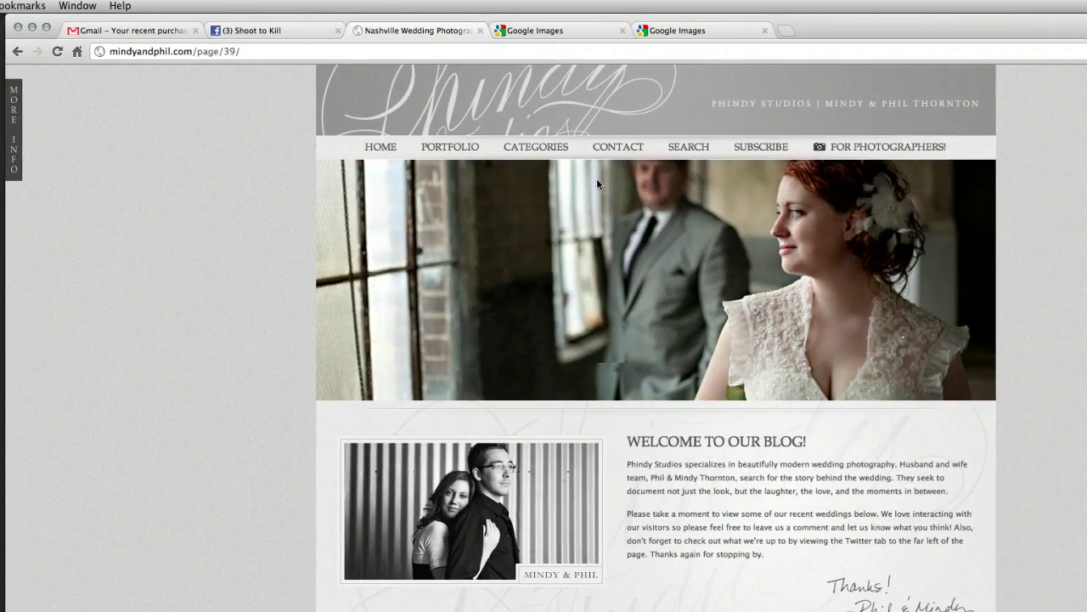
# Save the blog's bridal bouquet photo to the desktop as a JPEG and return to Google Images.
pyautogui.scroll(-3, 918, 376)
pyautogui.scroll(-10, 589, 376)
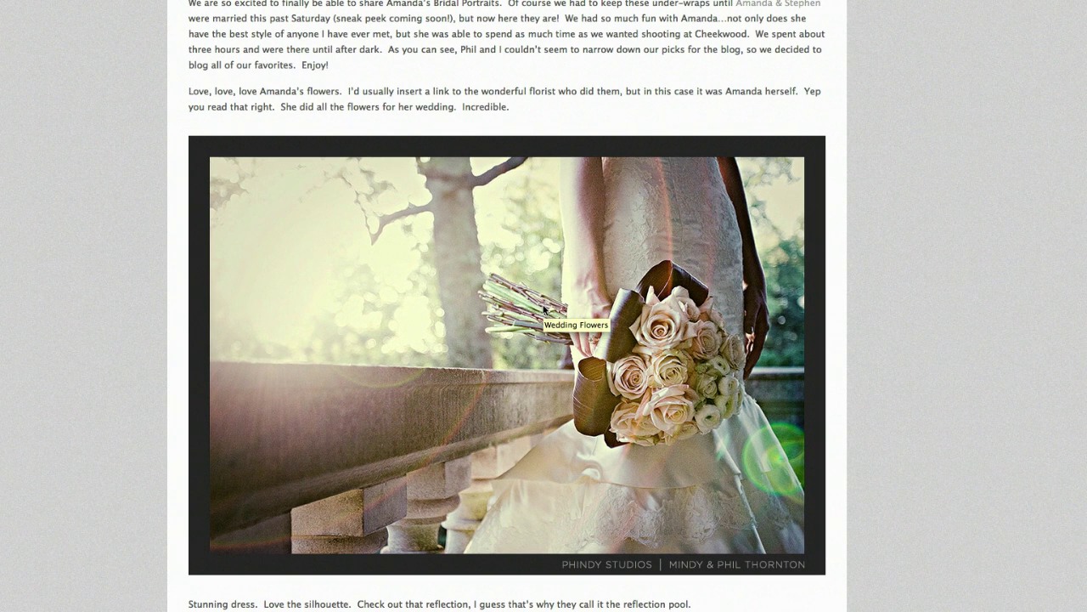
pyautogui.moveTo(544, 308); pyautogui.dragTo(1086, 75)
pyautogui.moveTo(1043, 245); pyautogui.dragTo(1024, 270)
pyautogui.click(68, 33)
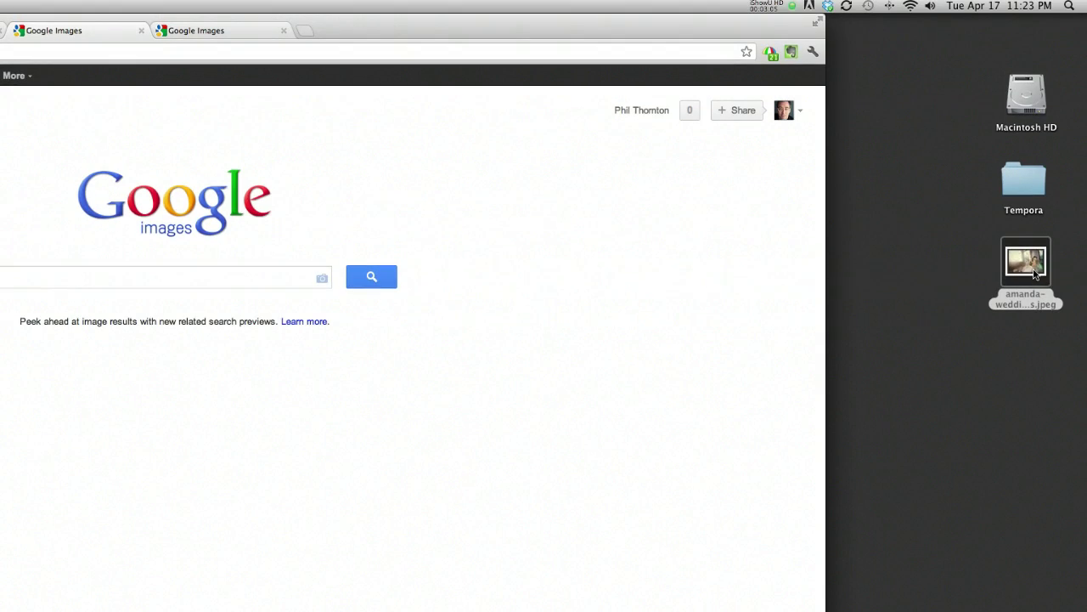
# Drop the desktop bouquet JPEG onto the 'Drop image here' box to search by image.
pyautogui.moveTo(841, 295); pyautogui.dragTo(183, 301)
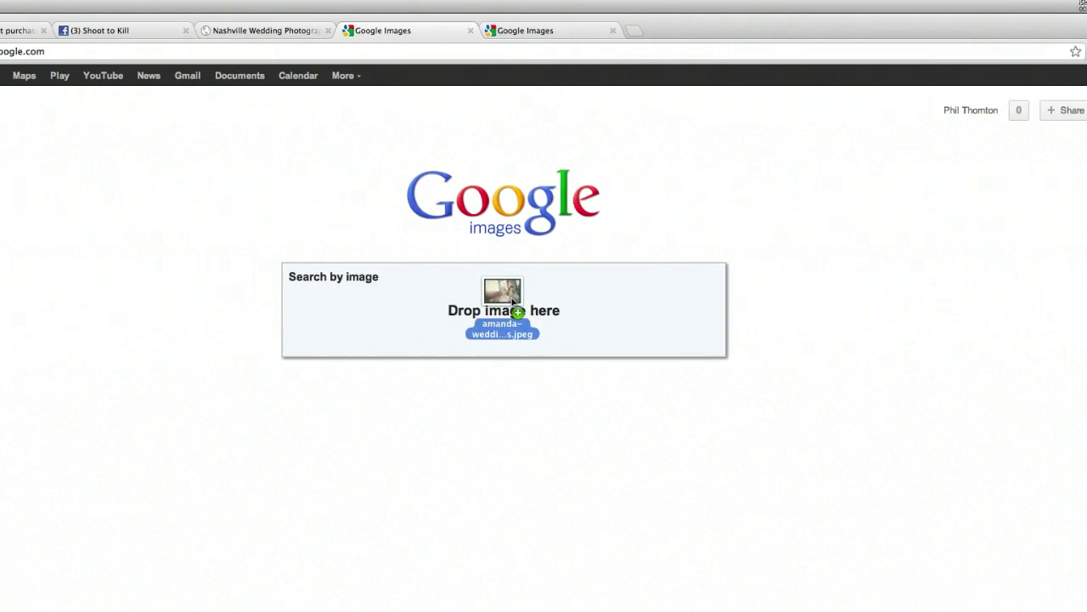
pyautogui.moveTo(512, 301); pyautogui.dragTo(512, 301)
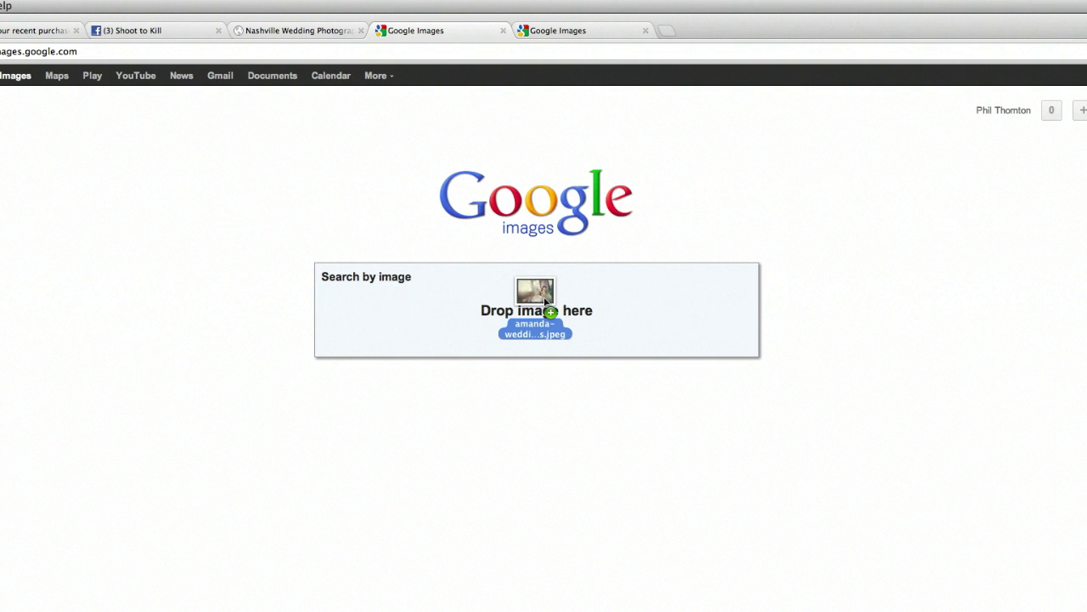
pyautogui.moveTo(545, 301); pyautogui.dragTo(544, 304)
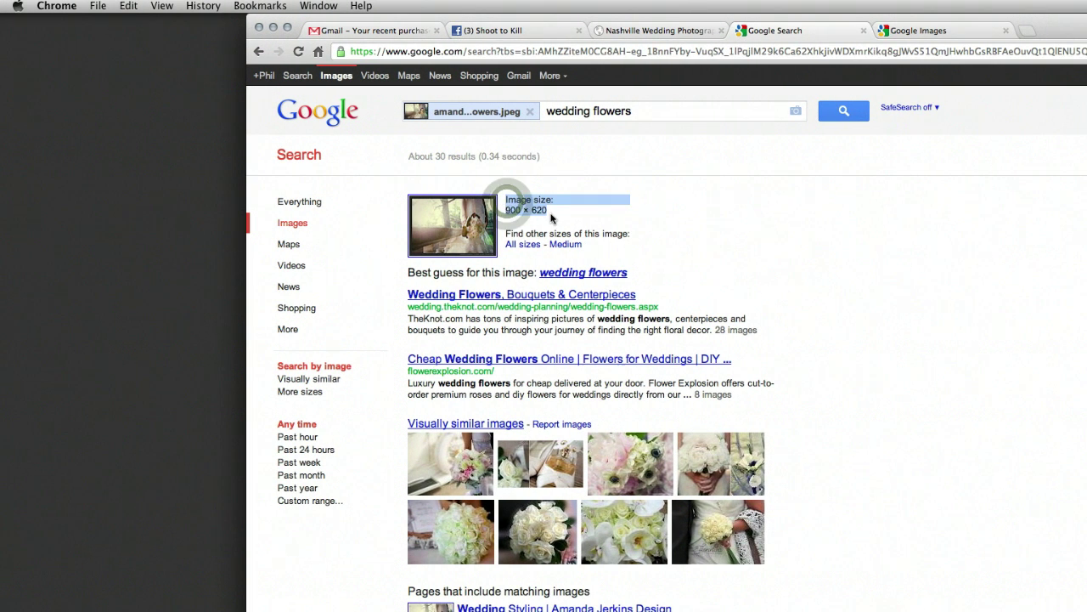
pyautogui.click(550, 218)
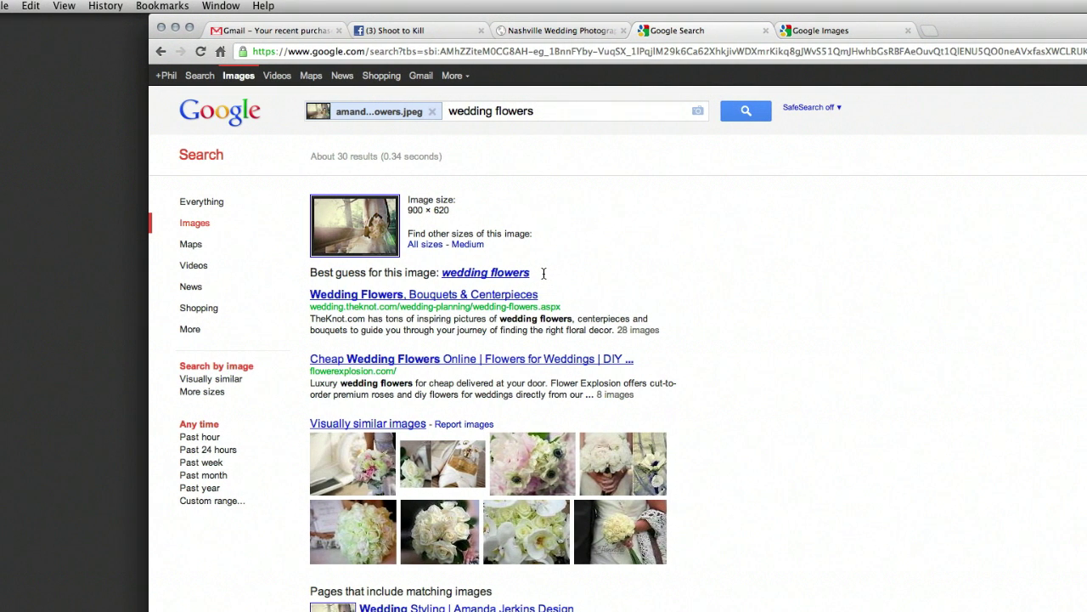
pyautogui.scroll(-3, 646, 288)
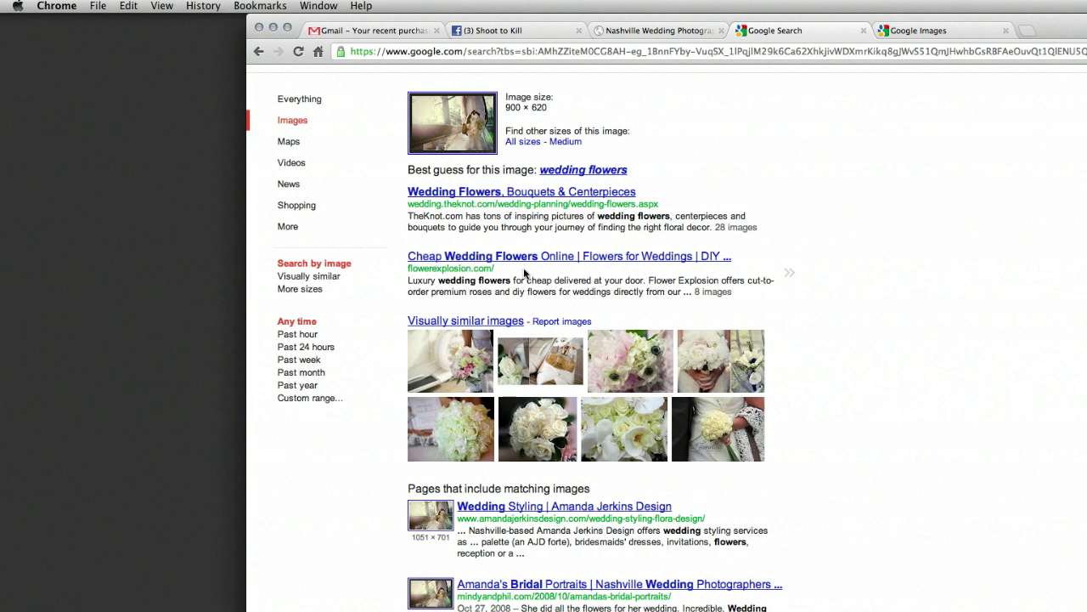
pyautogui.scroll(-1, 530, 270)
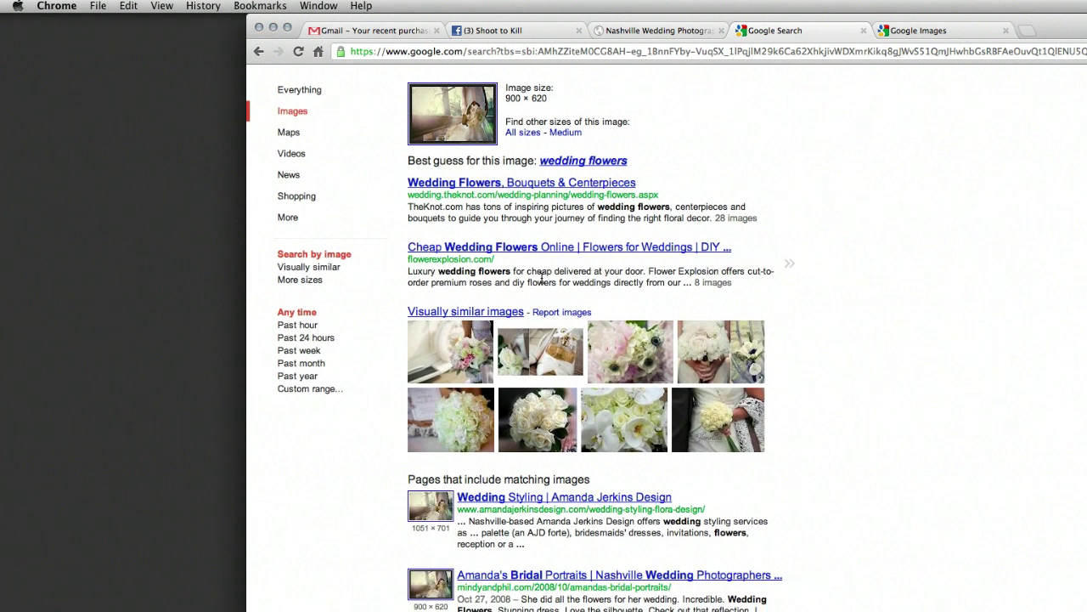
pyautogui.moveTo(408, 479); pyautogui.dragTo(613, 480)
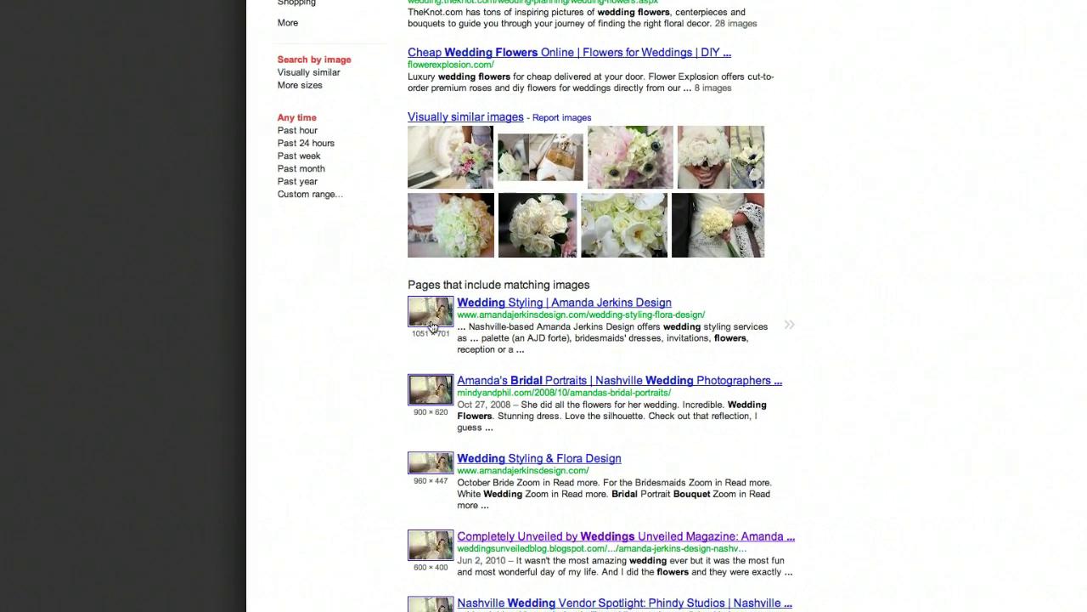
pyautogui.scroll(-2, 432, 325)
pyautogui.scroll(2, 436, 311)
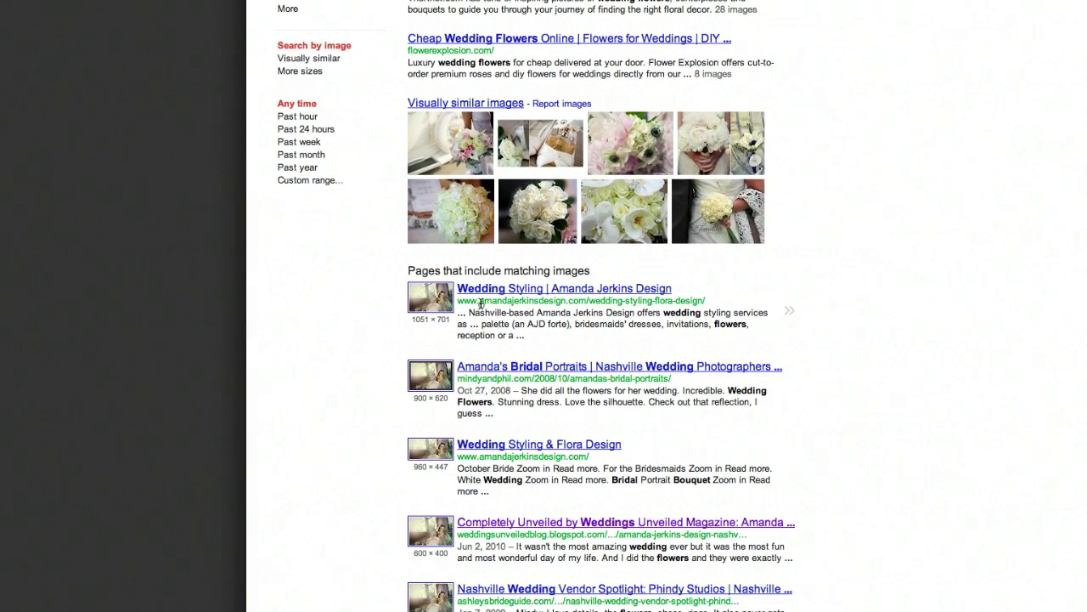
pyautogui.moveTo(583, 307); pyautogui.dragTo(576, 302)
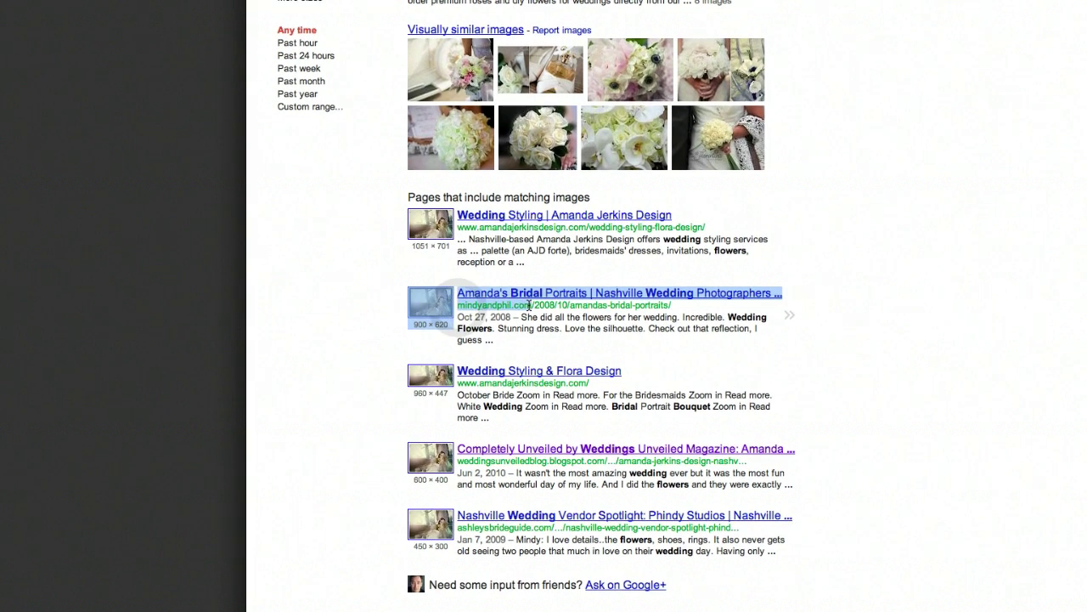
pyautogui.click(530, 308)
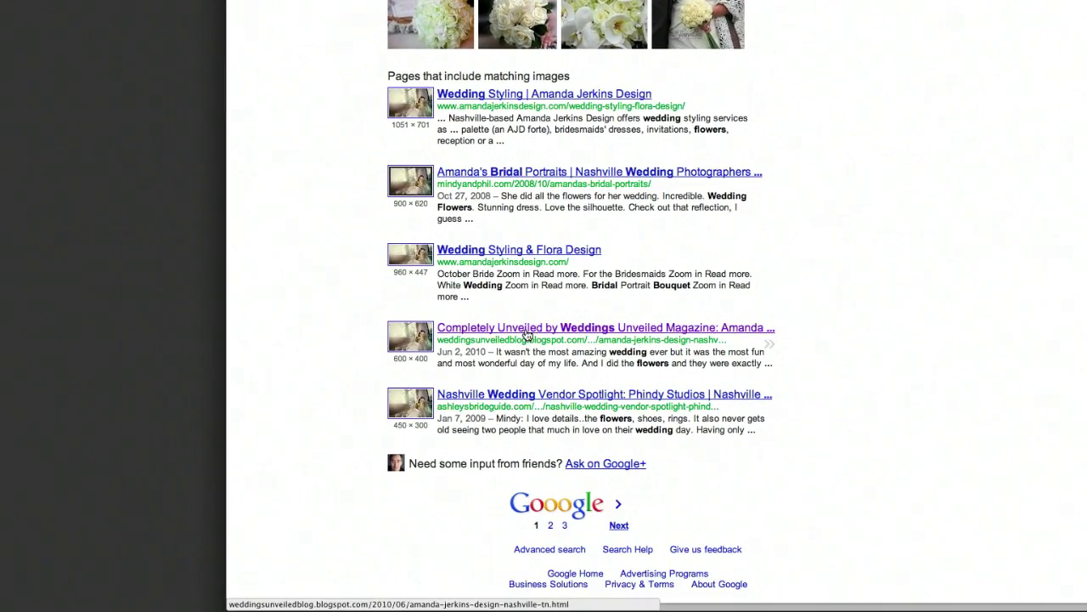
# Open the 'Completely Unveiled by Weddings' result and highlight its Phindy Studios image credit.
pyautogui.click(542, 329)
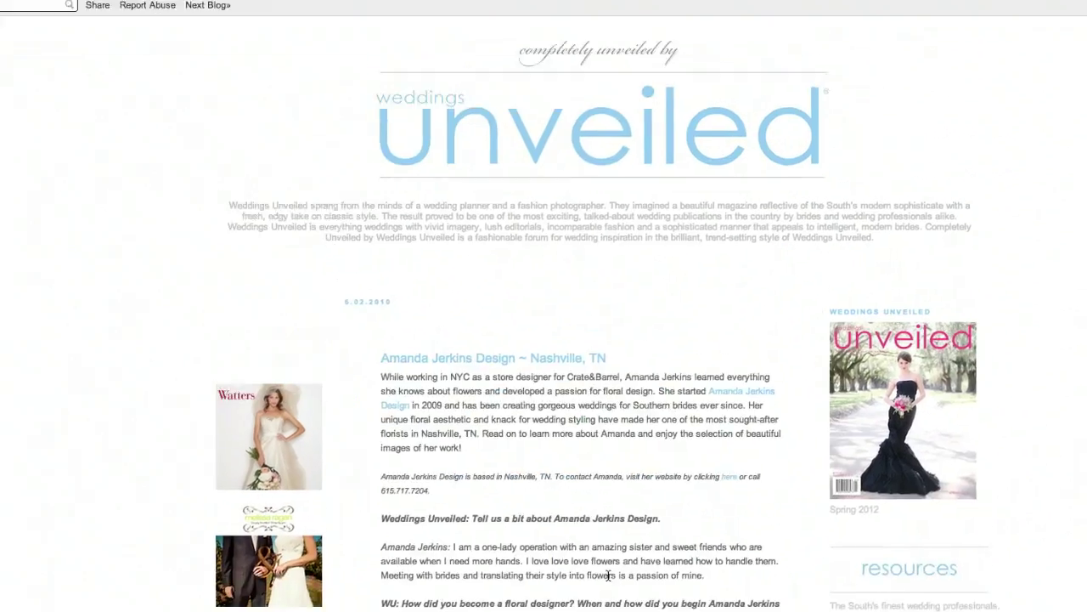
pyautogui.scroll(-15, 552, 348)
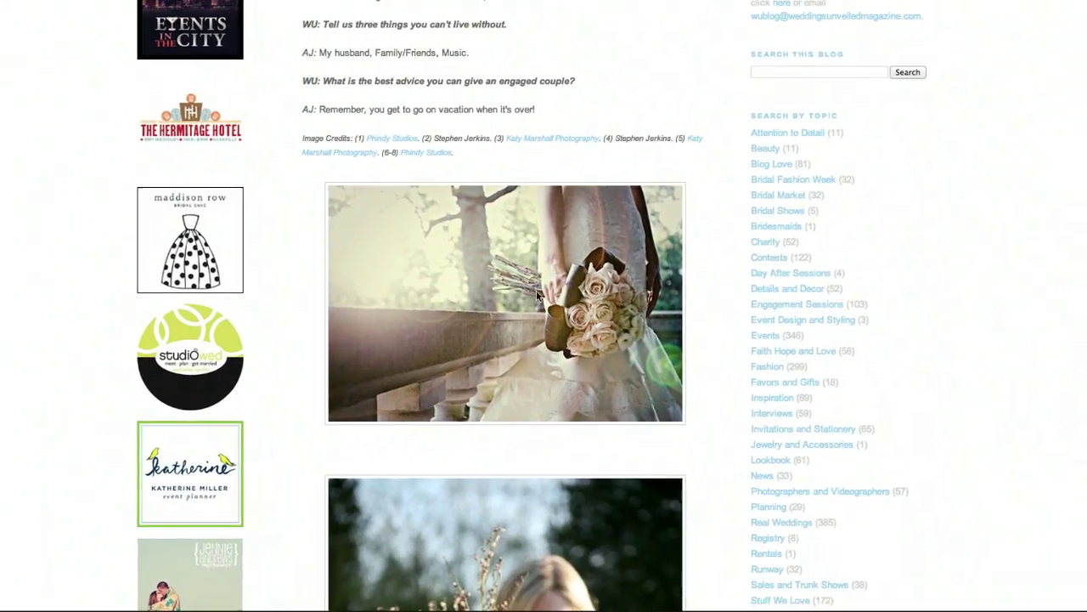
pyautogui.scroll(-10, 545, 316)
pyautogui.scroll(10, 548, 331)
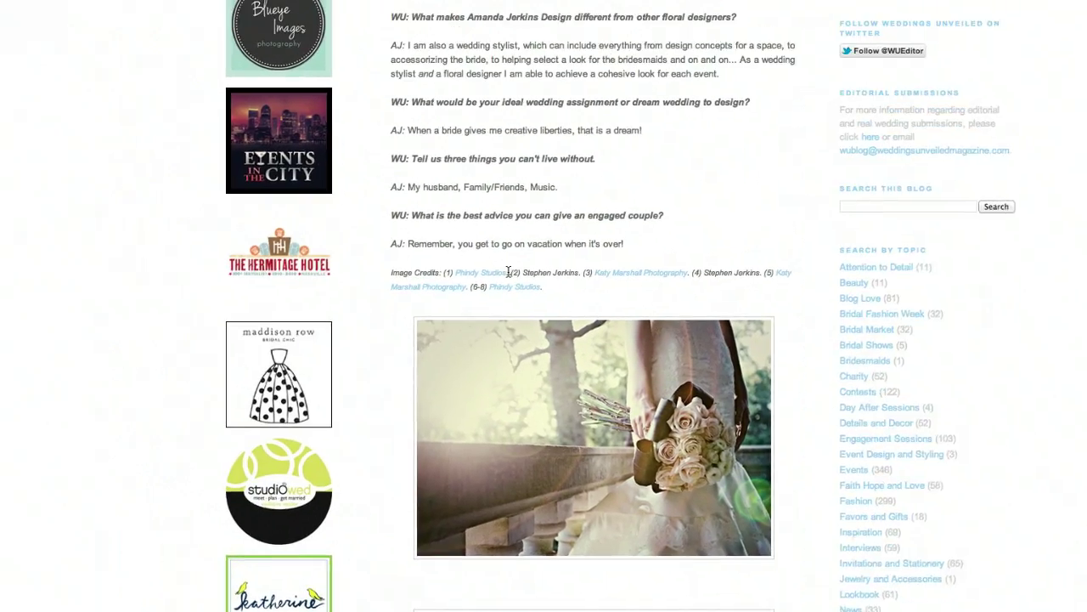
pyautogui.moveTo(382, 211); pyautogui.dragTo(333, 211)
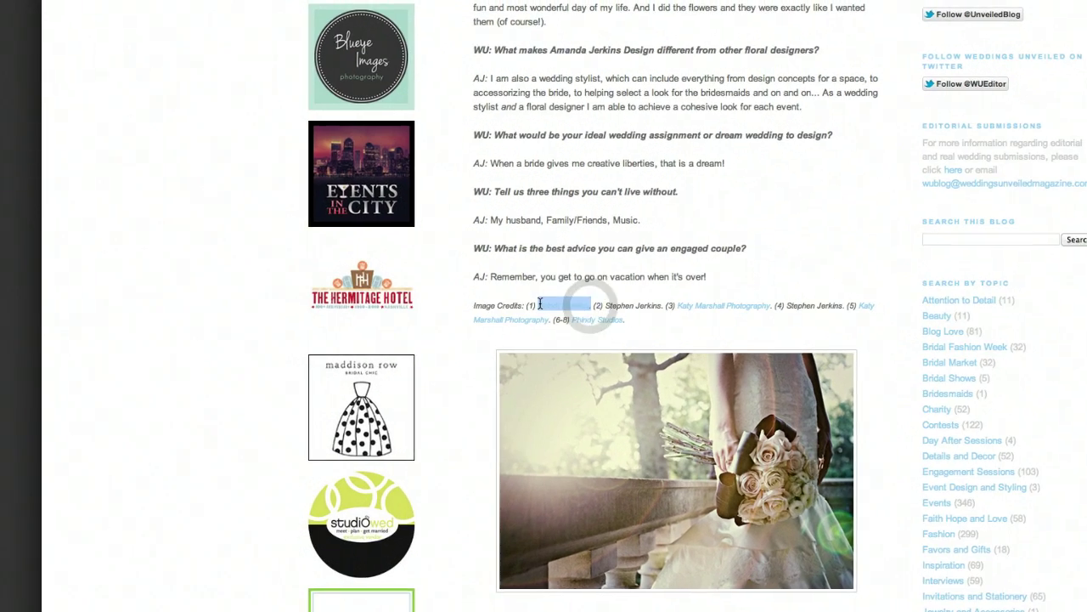
pyautogui.click(595, 287)
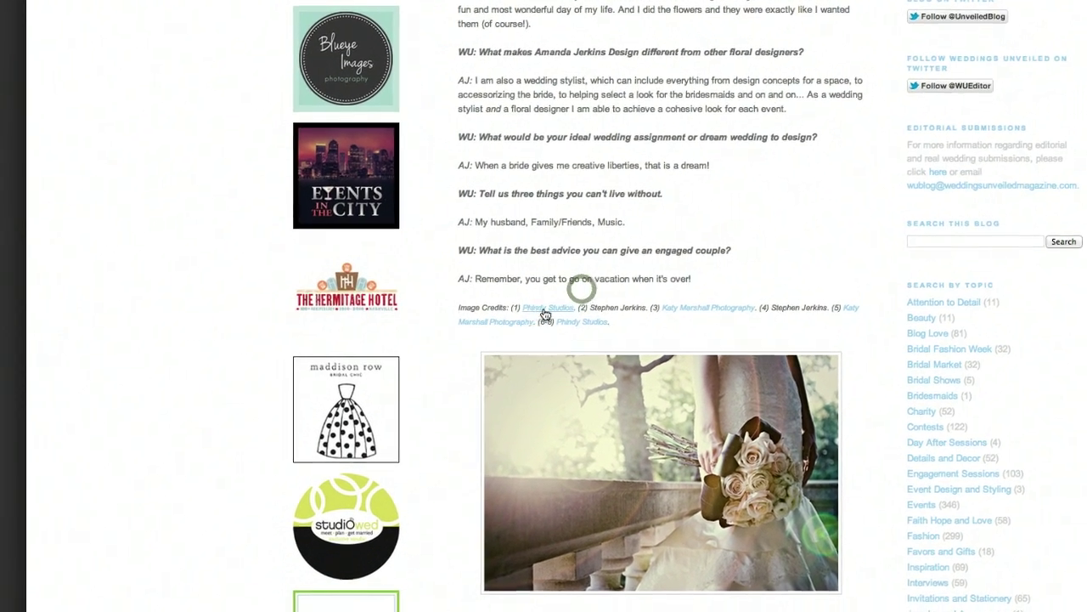